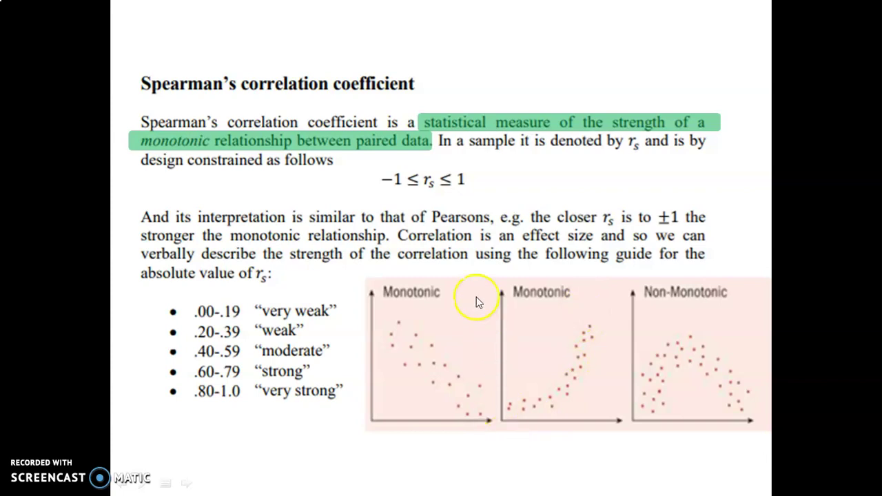
Cross out the non-monotonic plot with the red X and advance to the mould data slide.
{"action": "left_click", "coordinate": [467, 269]}
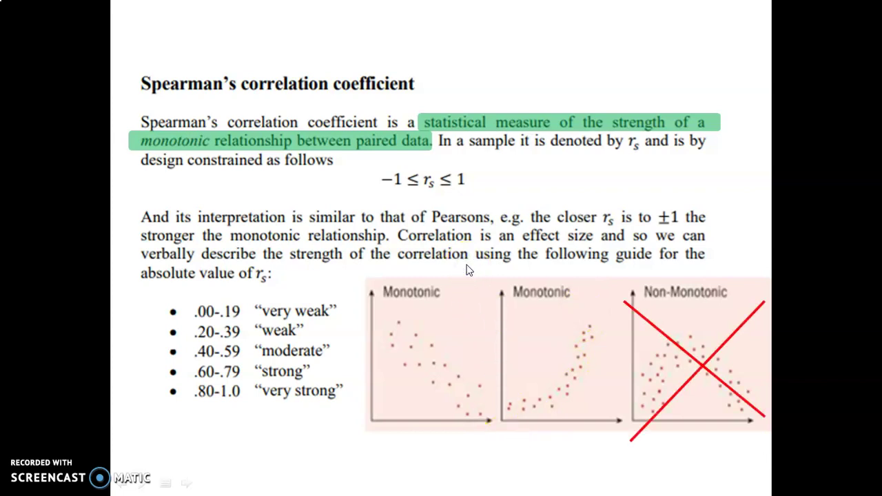
{"action": "left_click", "coordinate": [467, 267]}
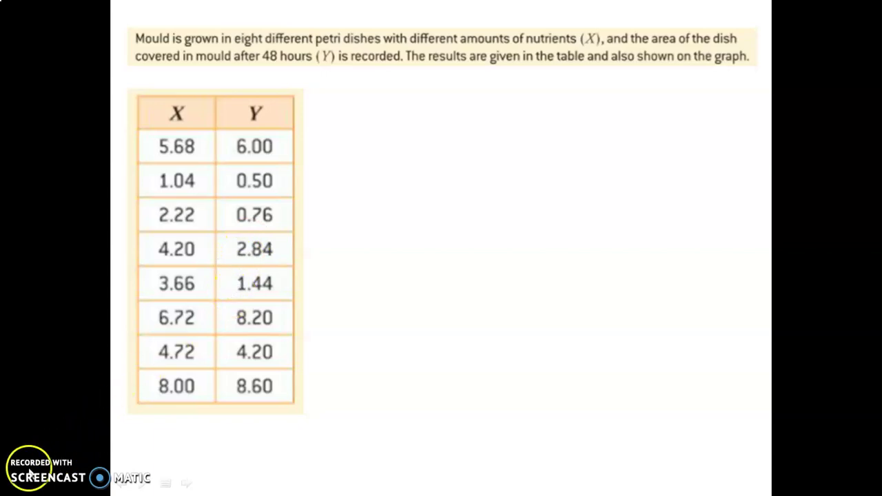
Add a Desmos table and enter the mould X/Y values, starting with X = 3.68.
{"action": "key", "text": "alt+Tab"}
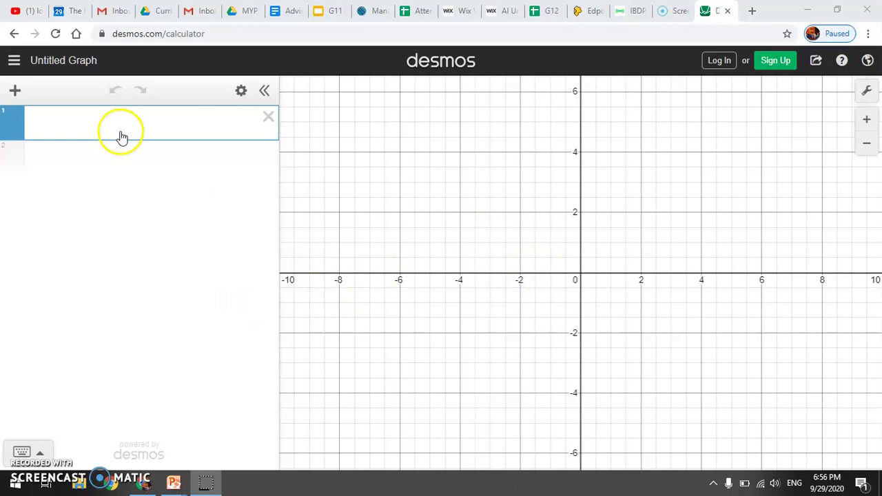
{"action": "left_click", "coordinate": [15, 90]}
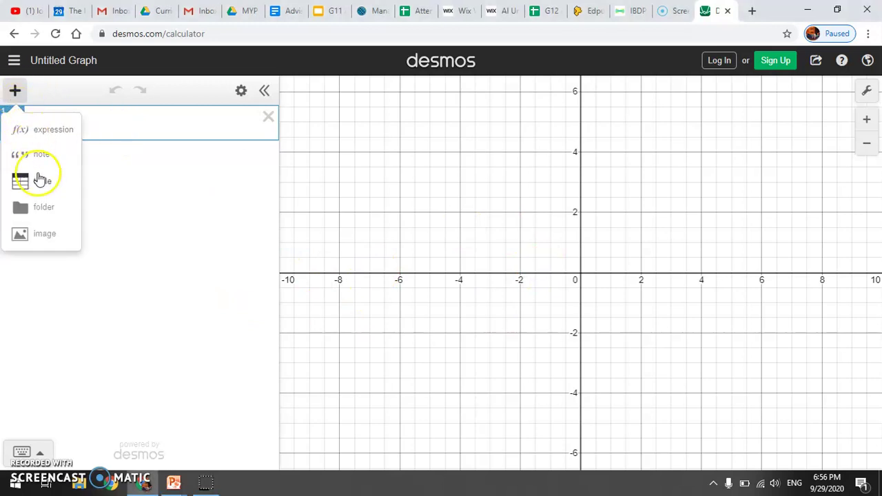
{"action": "left_click", "coordinate": [40, 180]}
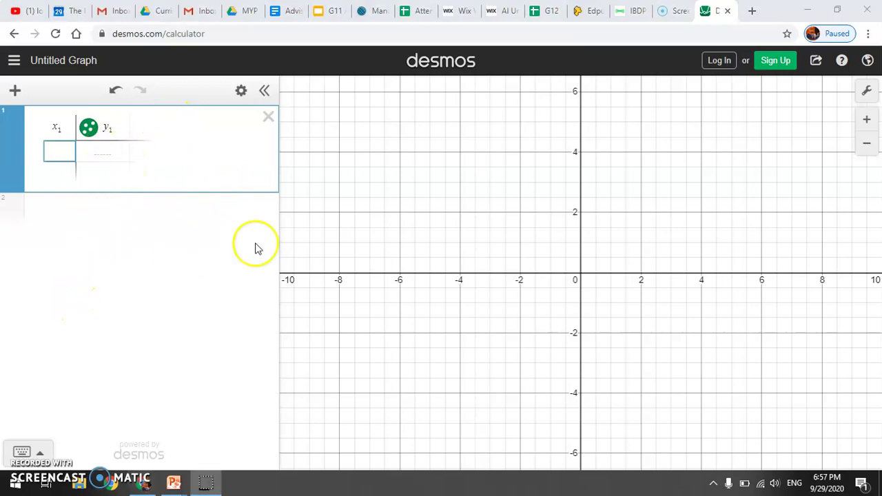
{"action": "key", "text": "alt+Tab"}
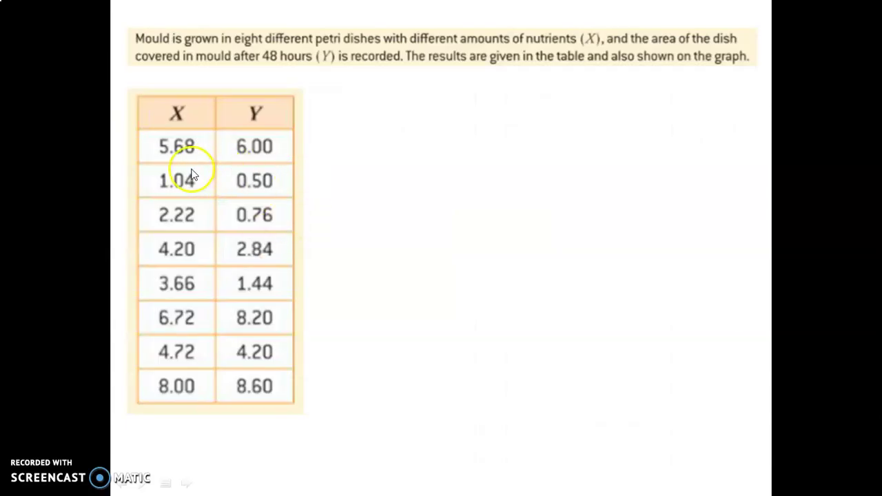
{"action": "key", "text": "alt+Tab"}
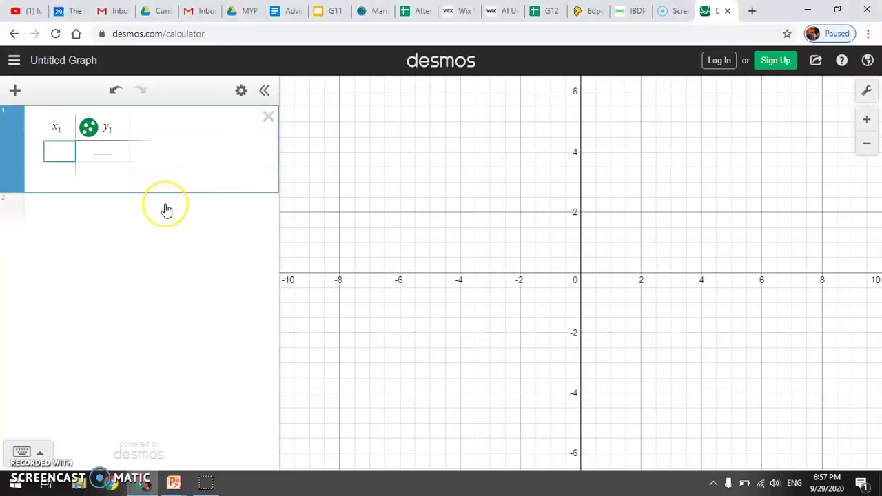
{"action": "type", "text": "3.68"}
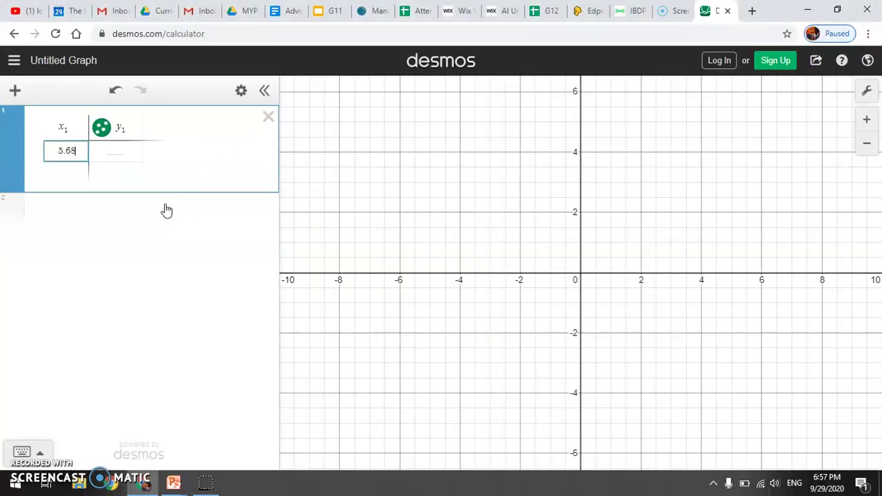
{"action": "key", "text": "Tab"}
{"action": "key", "text": "Return"}
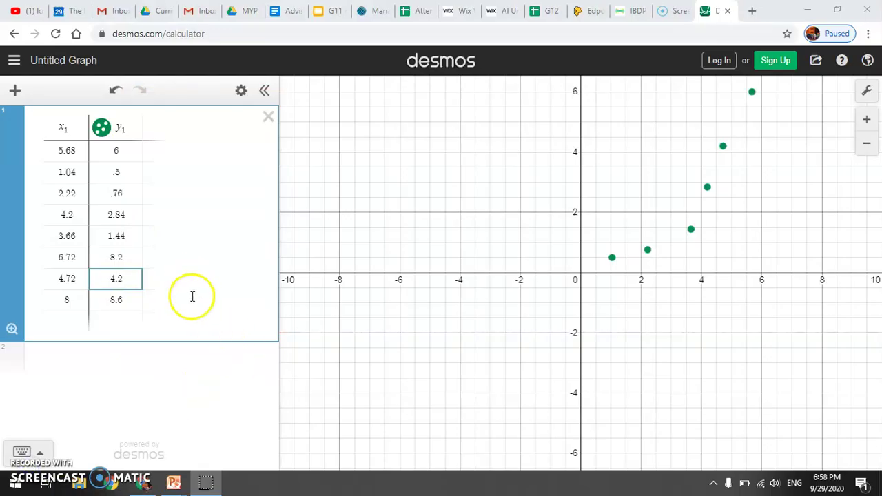
Pan the Desmos graph so all eight mould data points are in view.
{"action": "left_click", "coordinate": [592, 199]}
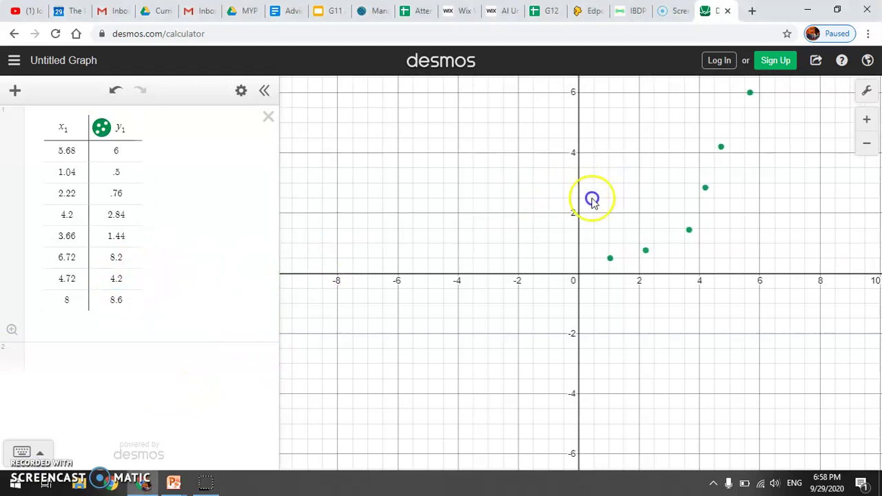
{"action": "left_click_drag", "start_coordinate": [592, 199], "coordinate": [434, 295]}
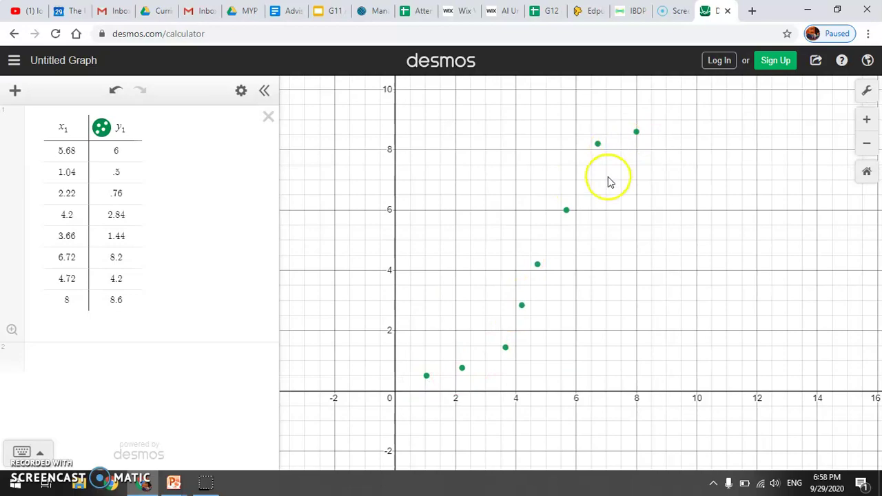
{"action": "key", "text": "alt+Tab"}
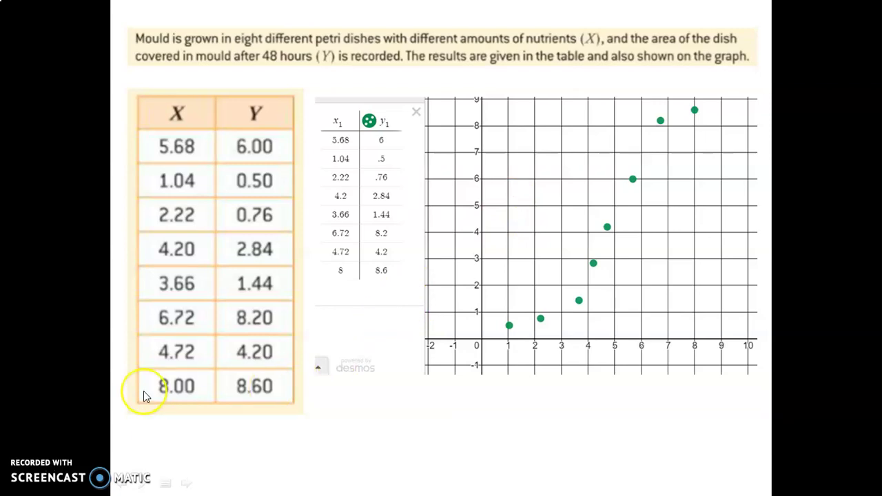
{"action": "key", "text": "alt+Tab"}
{"action": "key", "text": "alt+Tab"}
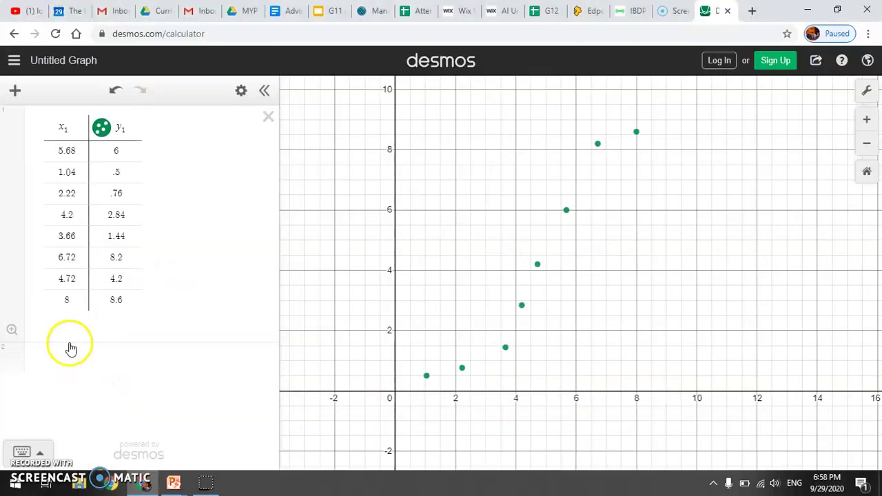
{"action": "left_click", "coordinate": [69, 359]}
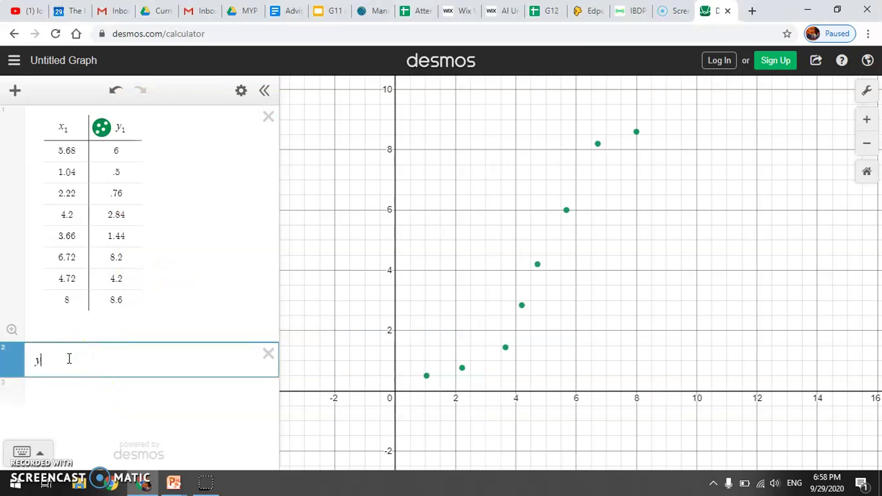
Enter the regression y1 ~ mx1 + b in Desmos, giving r = 0.9609.
{"action": "type", "text": "y1~"}
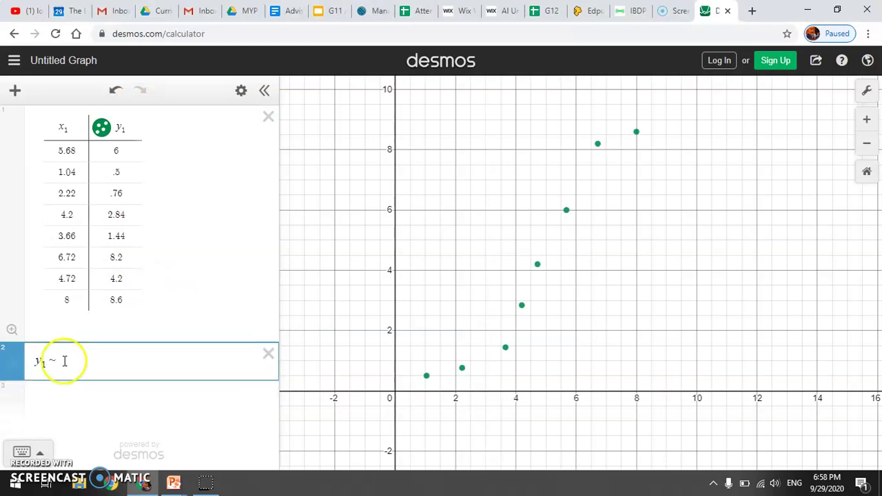
{"action": "type", "text": "~"}
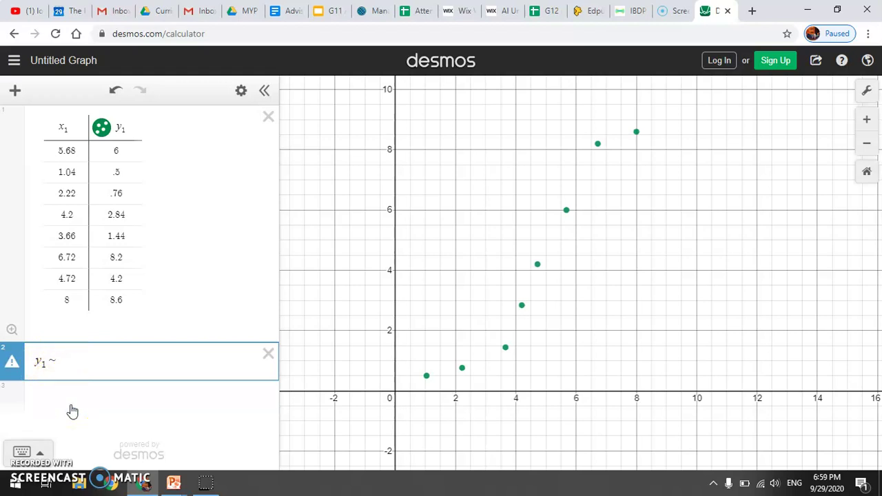
{"action": "type", "text": "mx1"}
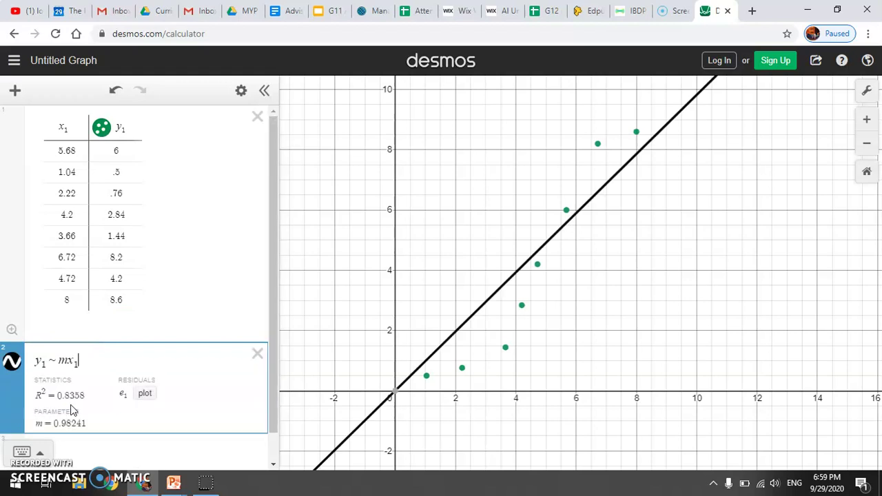
{"action": "type", "text": "+b"}
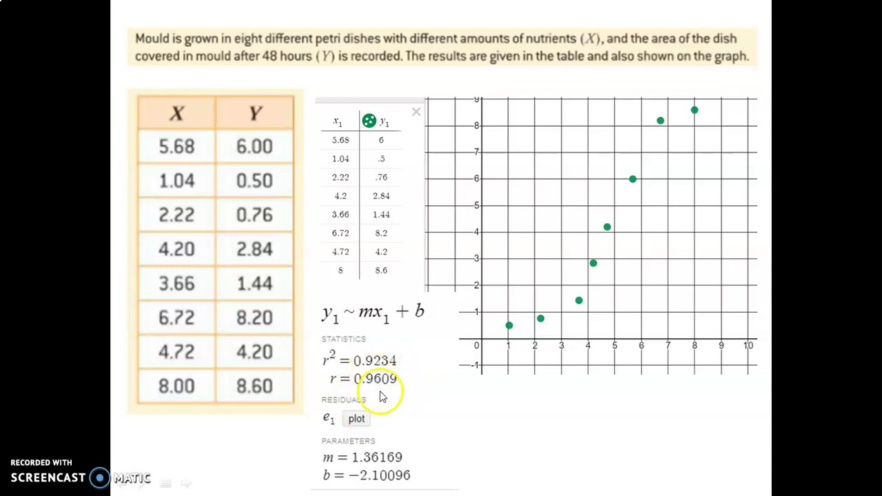
Return to the slide show with r = 0.9609 and advance to the empty rank table slide.
{"action": "key", "text": "alt+Tab"}
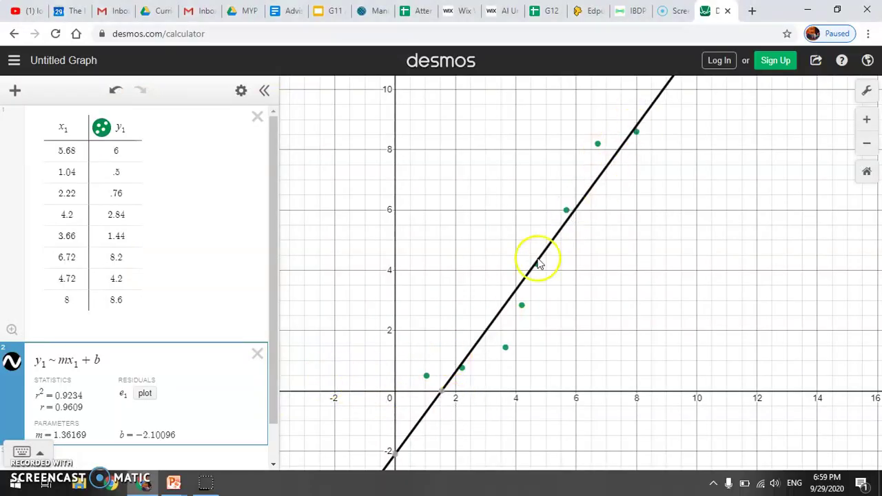
{"action": "key", "text": "alt+Tab"}
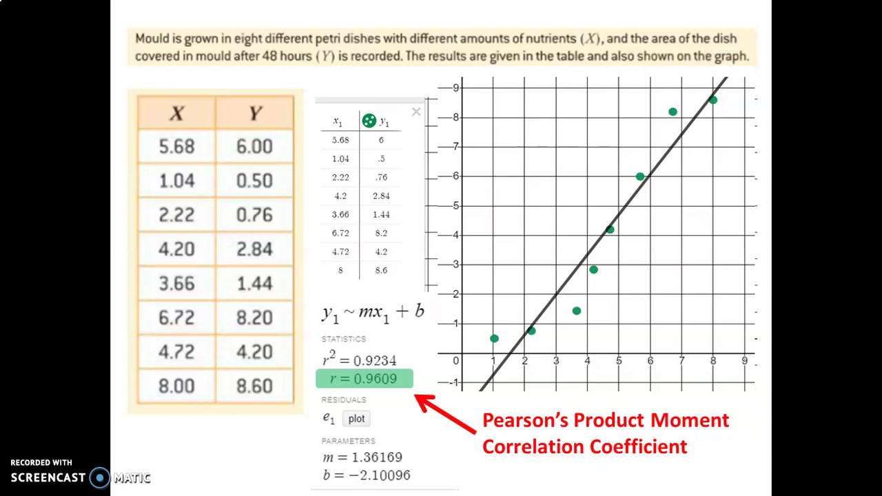
{"action": "key", "text": "Right"}
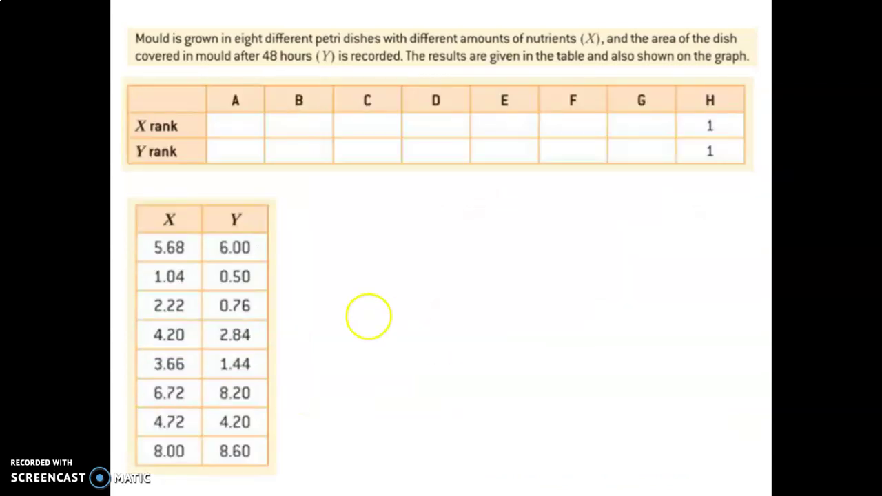
{"action": "key", "text": "Left"}
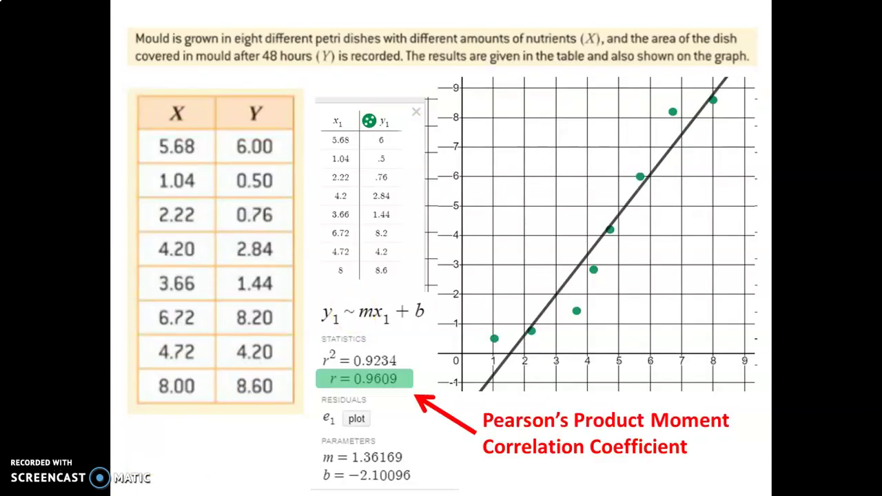
{"action": "key", "text": "Right"}
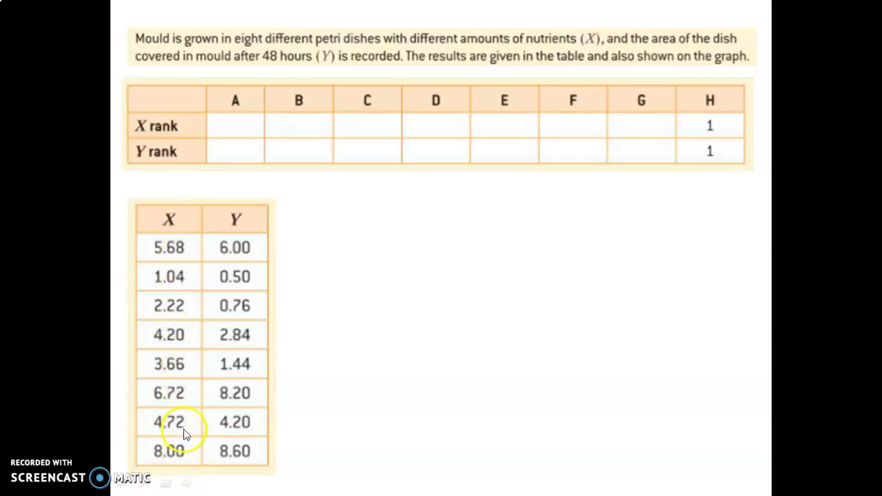
Reveal the X ranks 2, 4, 5, 6, 7 and 8 in columns F, G, D, E, C and B.
{"action": "left_click", "coordinate": [537, 175]}
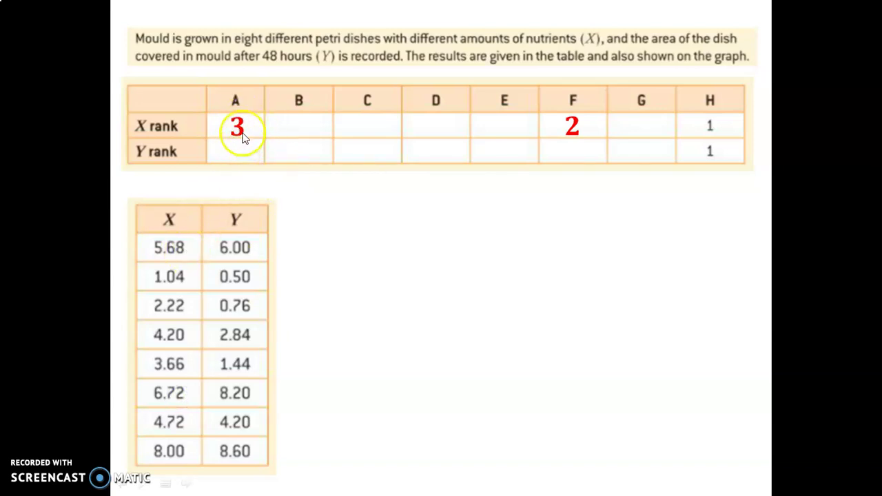
{"action": "left_click", "coordinate": [307, 142]}
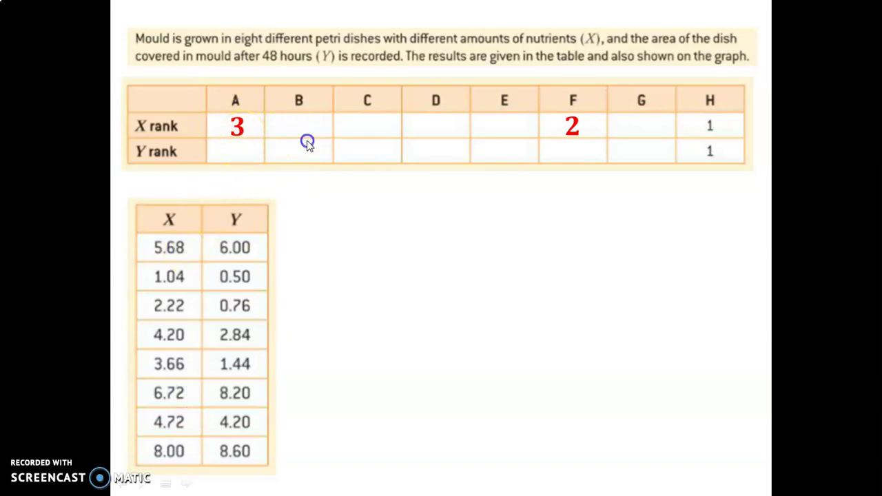
{"action": "left_click", "coordinate": [315, 141]}
{"action": "left_click", "coordinate": [317, 143]}
{"action": "left_click", "coordinate": [317, 143]}
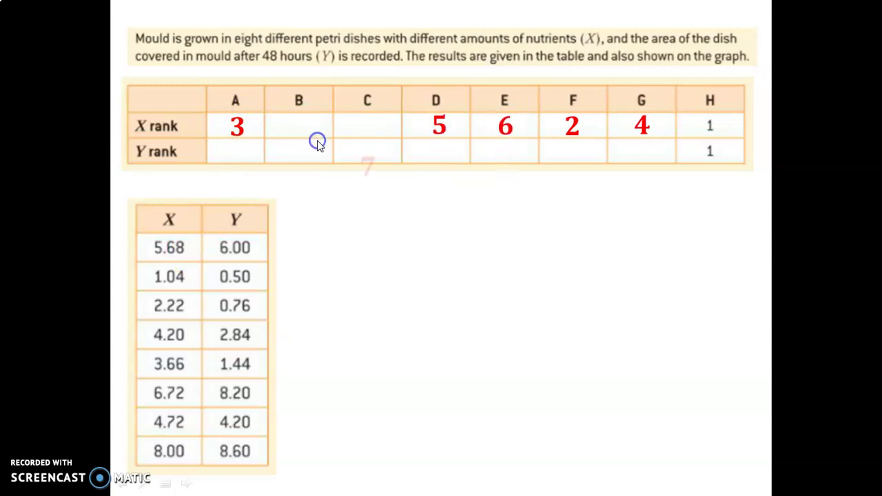
{"action": "left_click", "coordinate": [317, 143]}
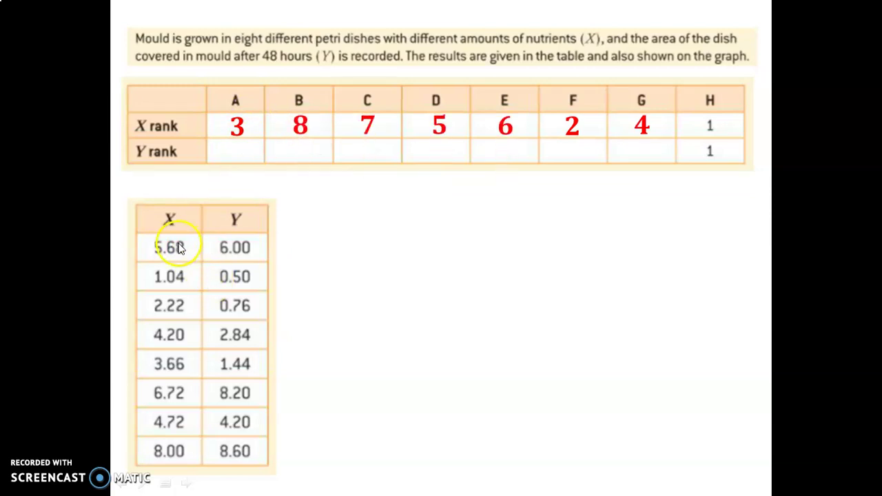